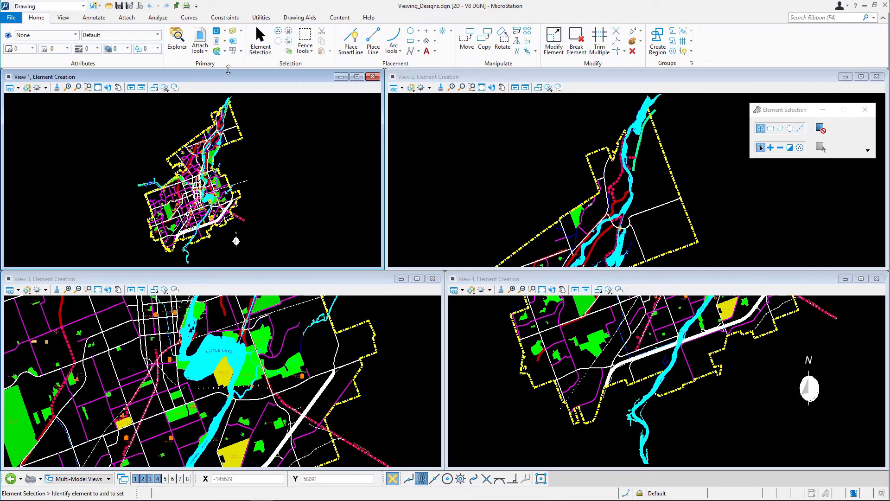
Open Level Display for View 1, and make arenas the active level before setting it back to Default.
left_click(232, 32)
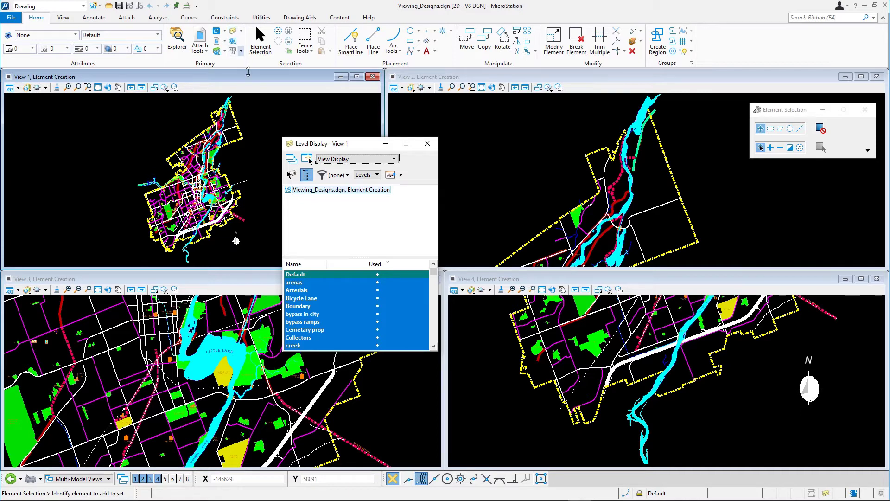
left_click(257, 80)
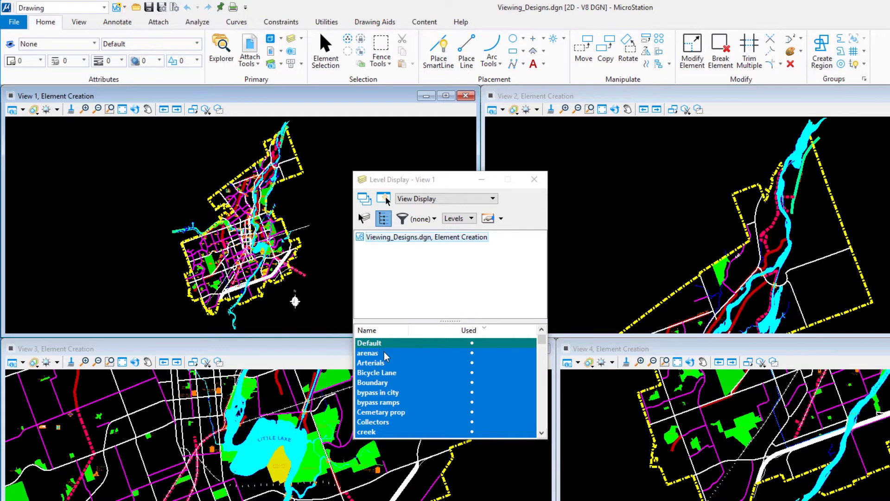
double_click(368, 353)
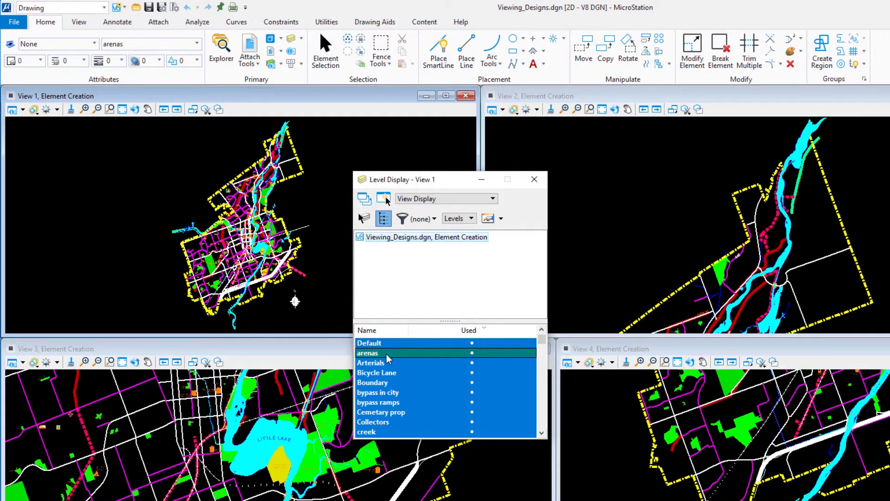
left_click(393, 345)
double_click(394, 345)
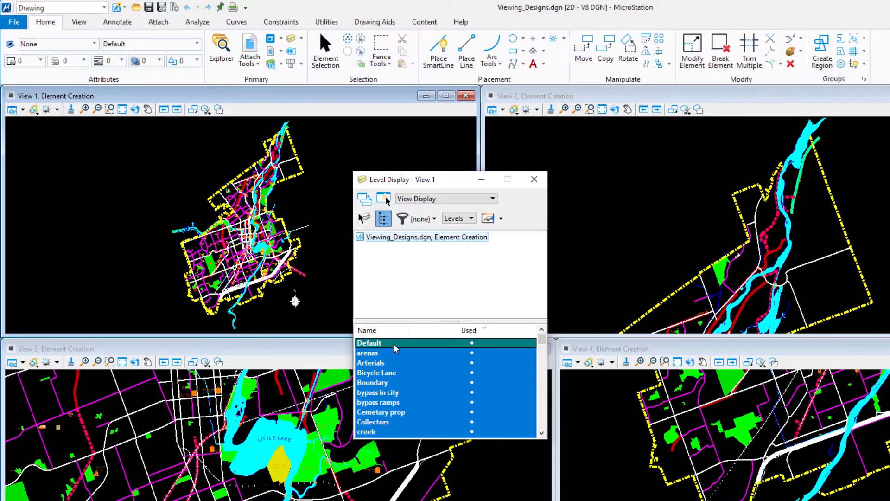
Turn off the Boundary level in View 1, and sort the level list by name and then by used status.
left_click(406, 382)
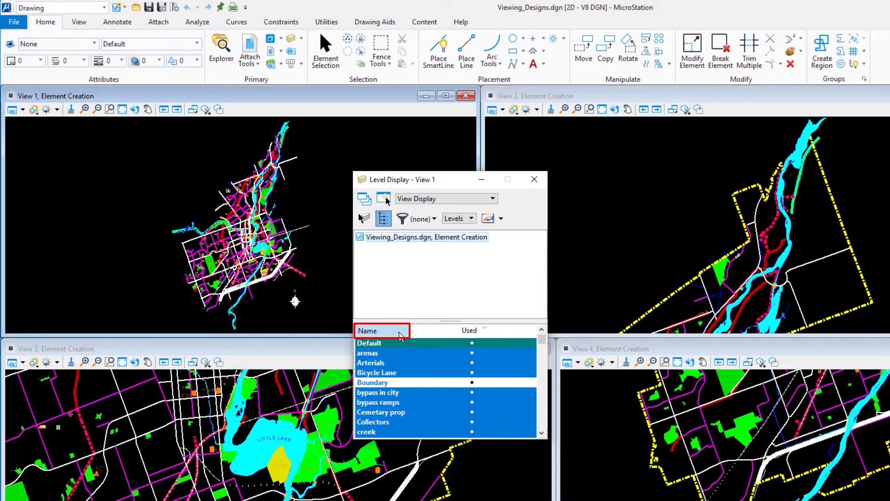
left_click(401, 332)
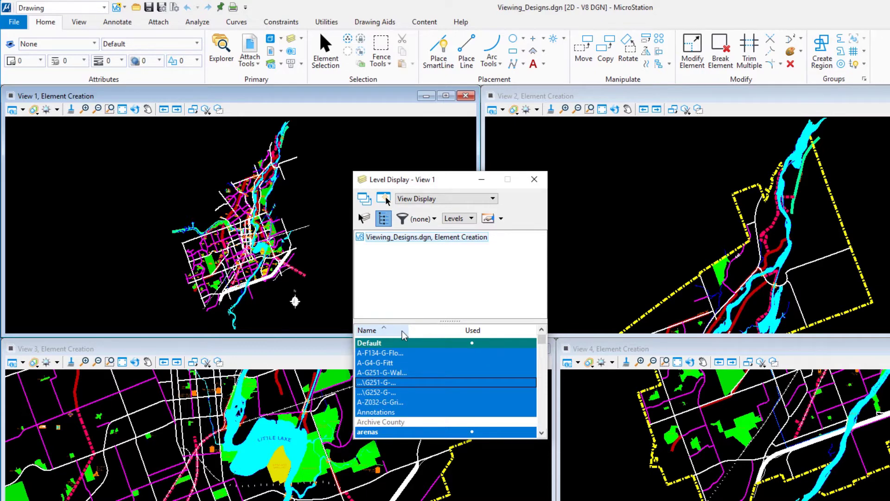
left_click(445, 331)
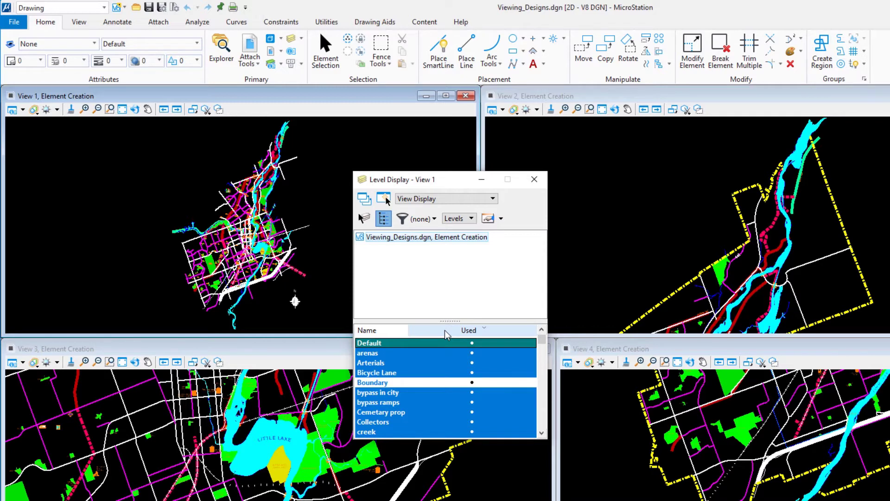
Turn off the display of the Arterials and Collectors levels in View 1.
left_click(384, 363)
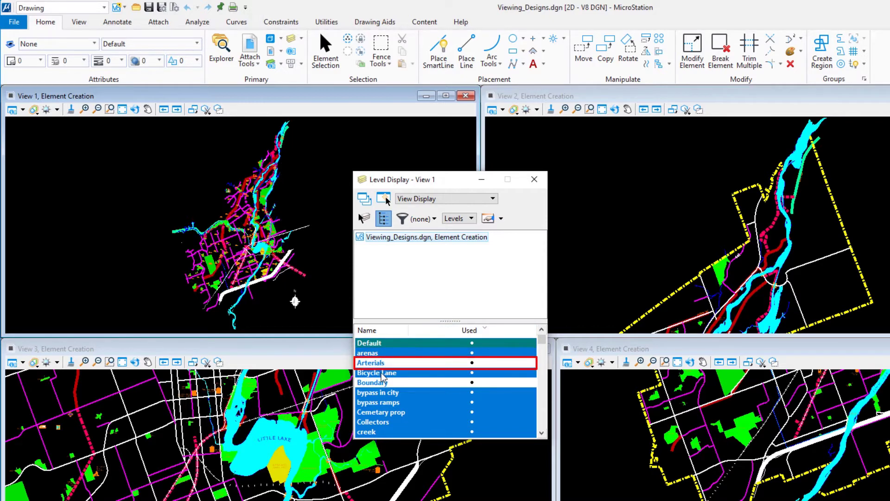
left_click(378, 422)
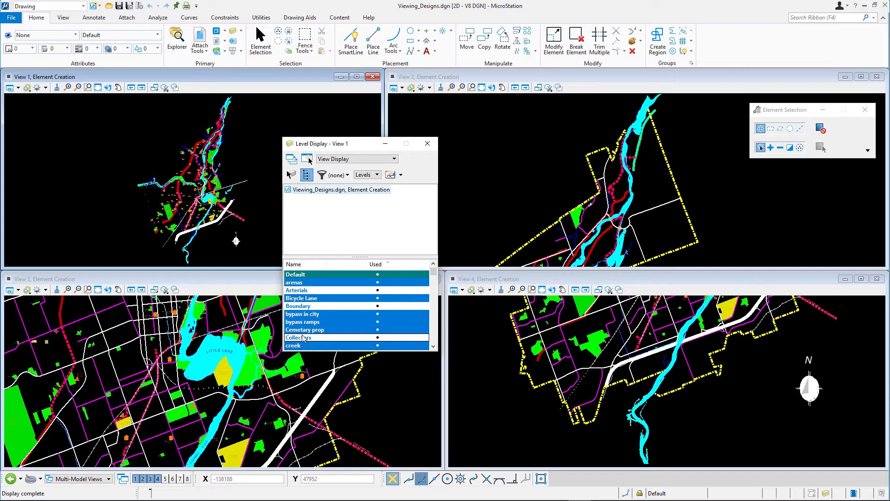
left_click(303, 338)
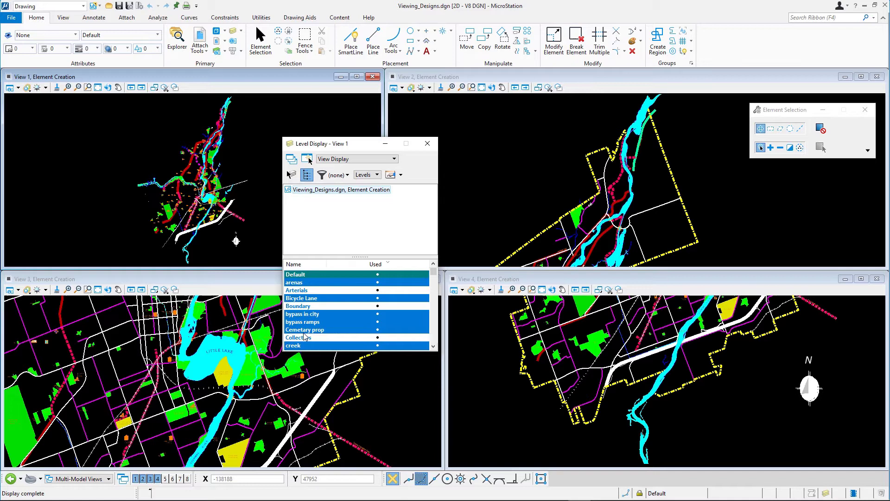
In View 3, turn off the Park - City, railway and Cemetary prop levels by identifying their elements with Off By Element.
left_click(202, 280)
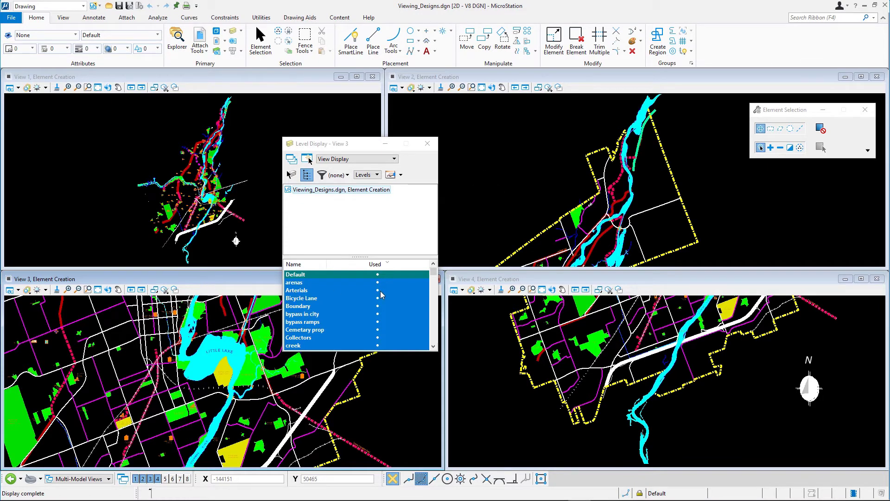
right_click(334, 289)
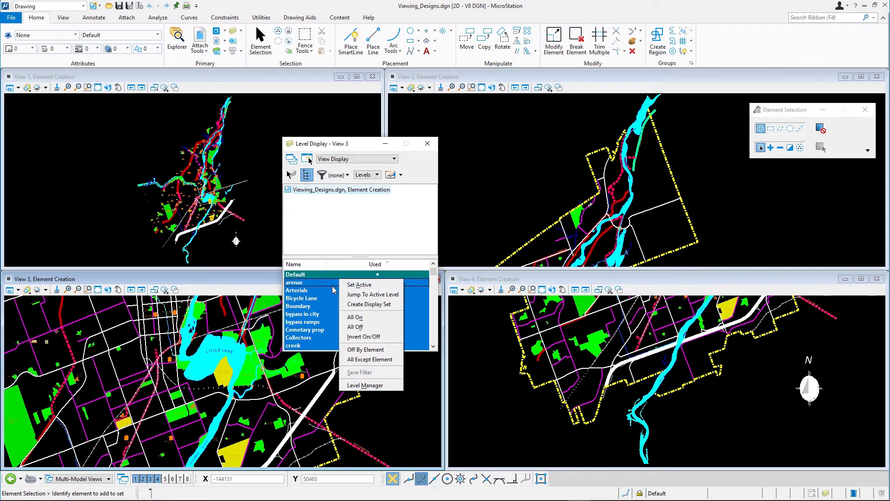
left_click(351, 350)
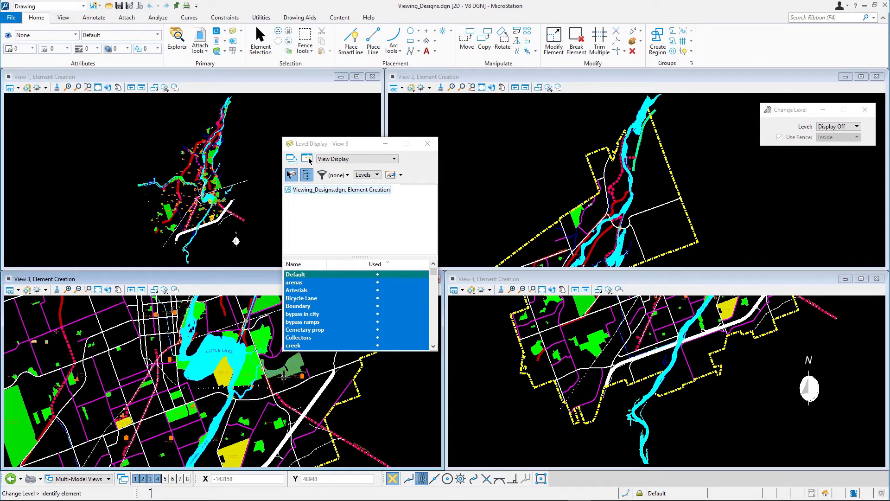
left_click(283, 378)
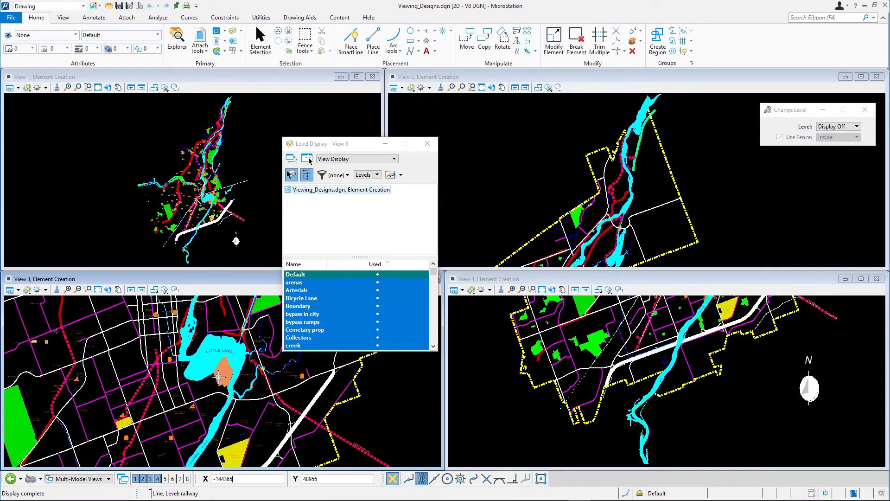
left_click(219, 377)
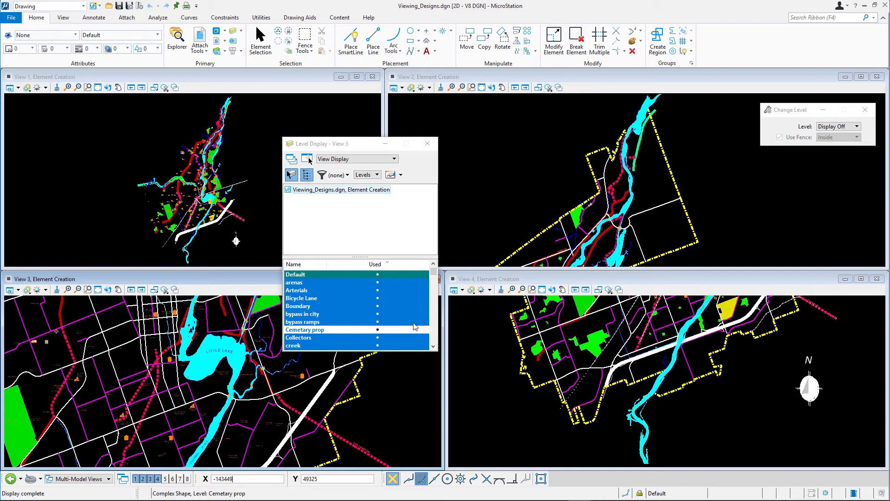
Review which levels are off in View 3's level list, and turn all levels on.
left_click(435, 328)
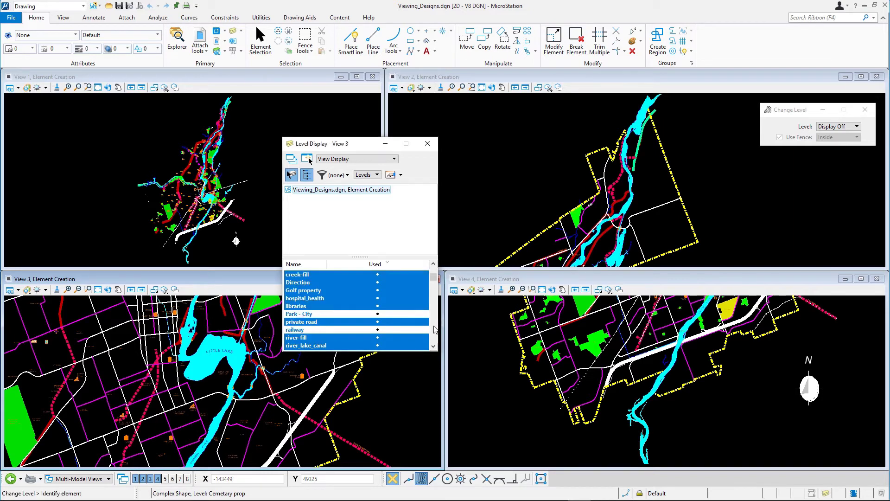
right_click(435, 275)
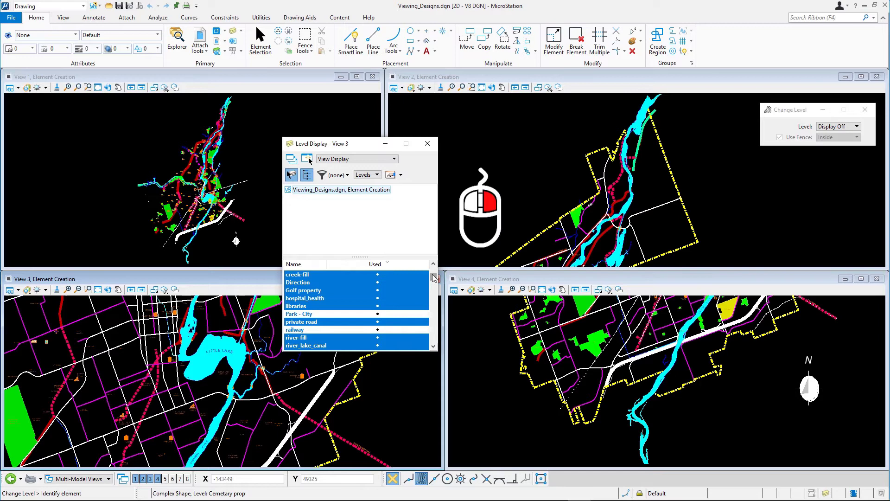
left_click(452, 291)
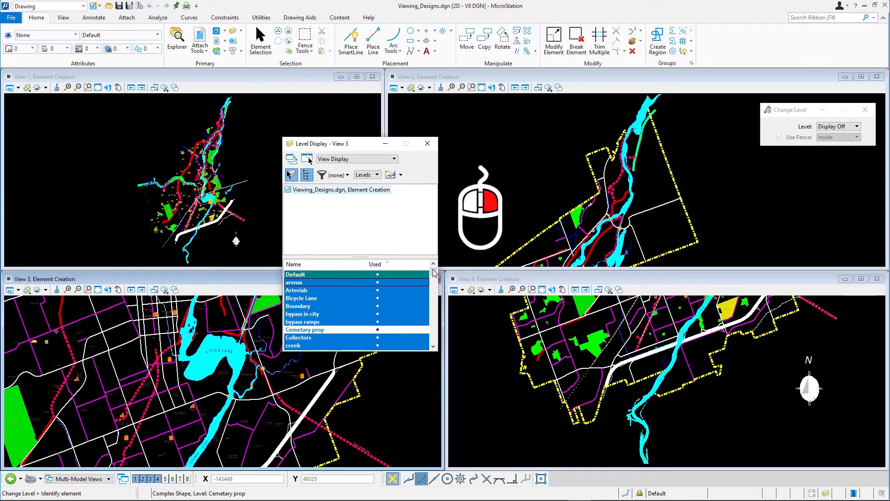
right_click(356, 287)
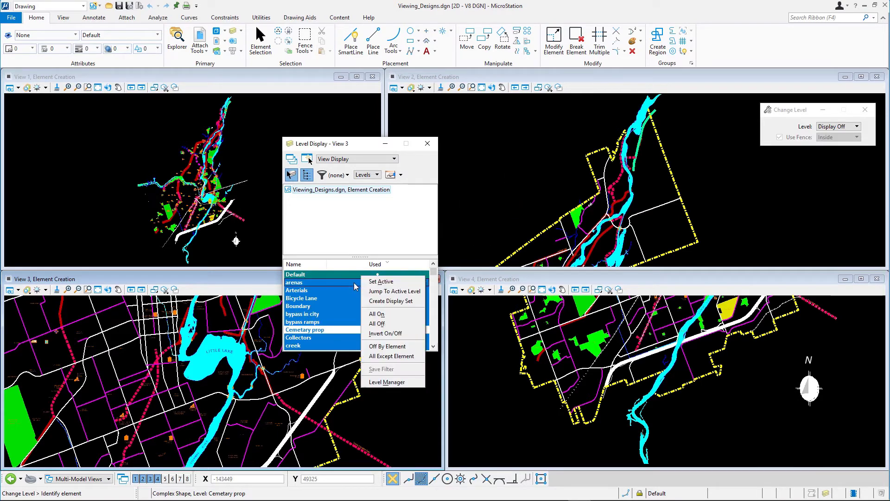
left_click(371, 314)
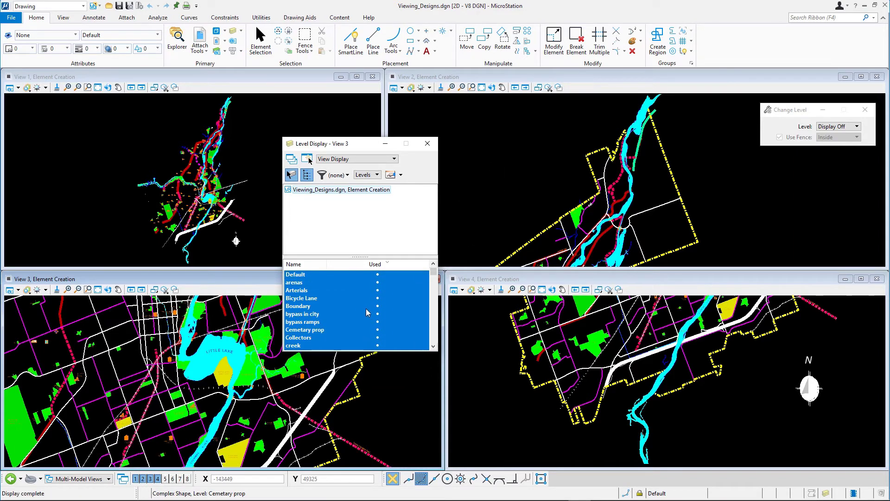
Isolate the Park - City level in View 3 by identifying a green park shape with All Except Element.
right_click(354, 304)
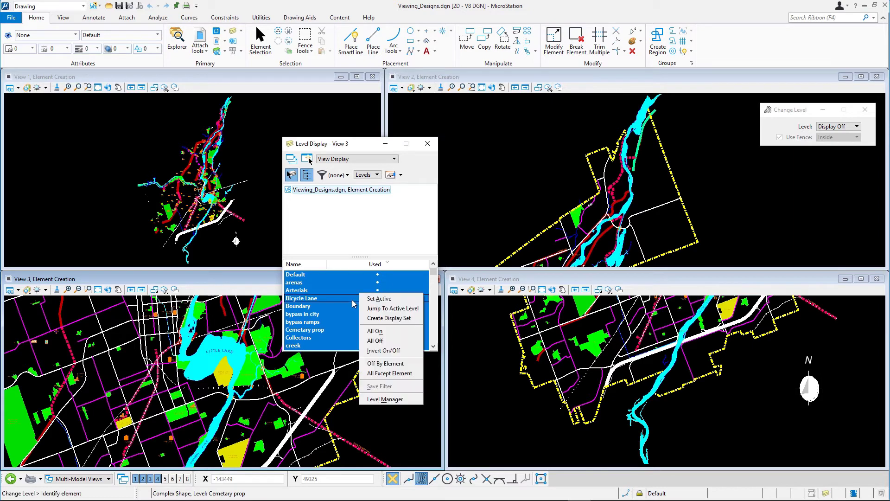
left_click(373, 373)
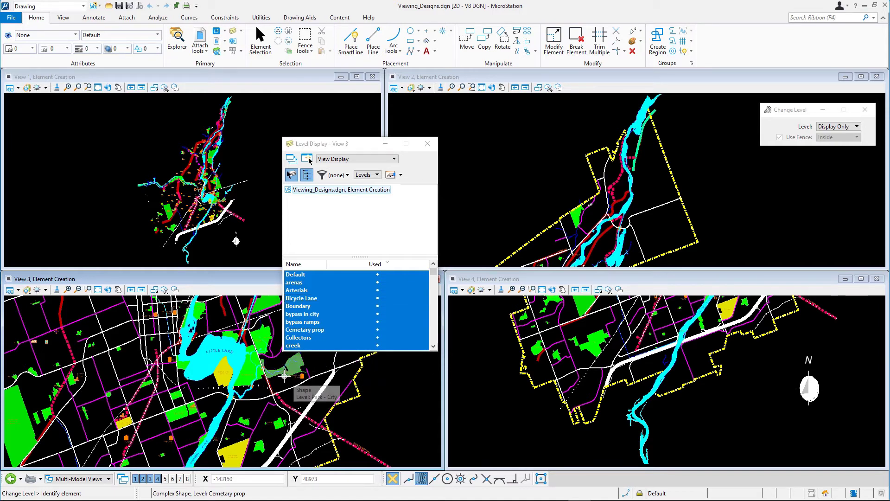
left_click(284, 376)
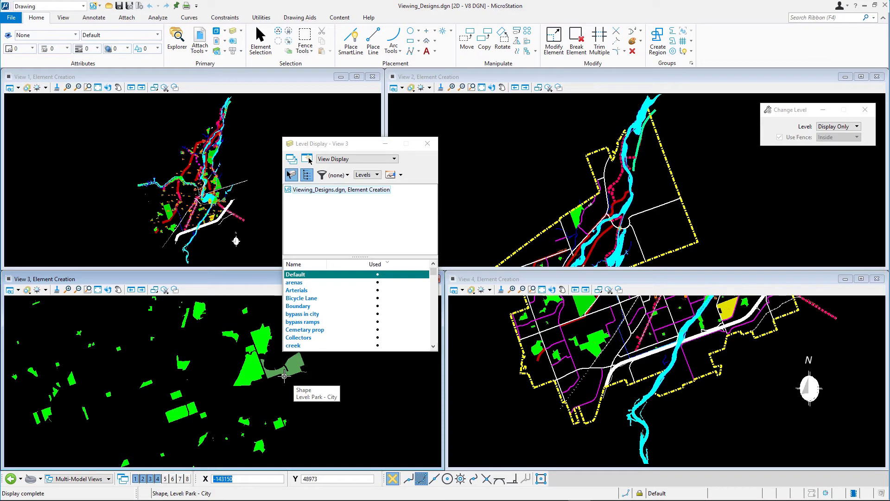
Turn all levels on in View 3 and apply its level display to all open views.
right_click(331, 298)
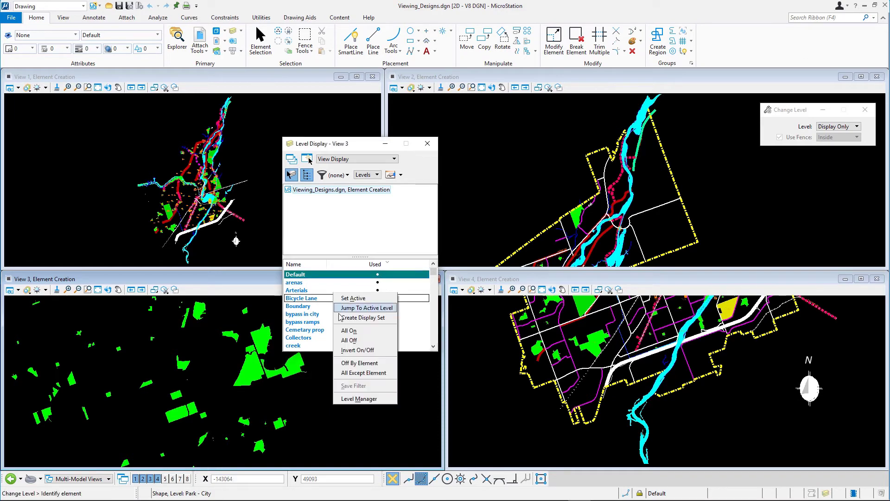
left_click(347, 331)
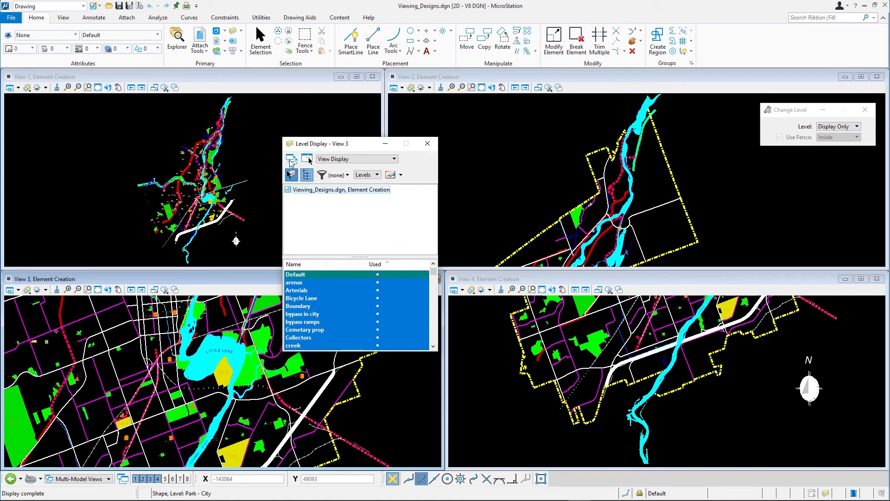
left_click(292, 161)
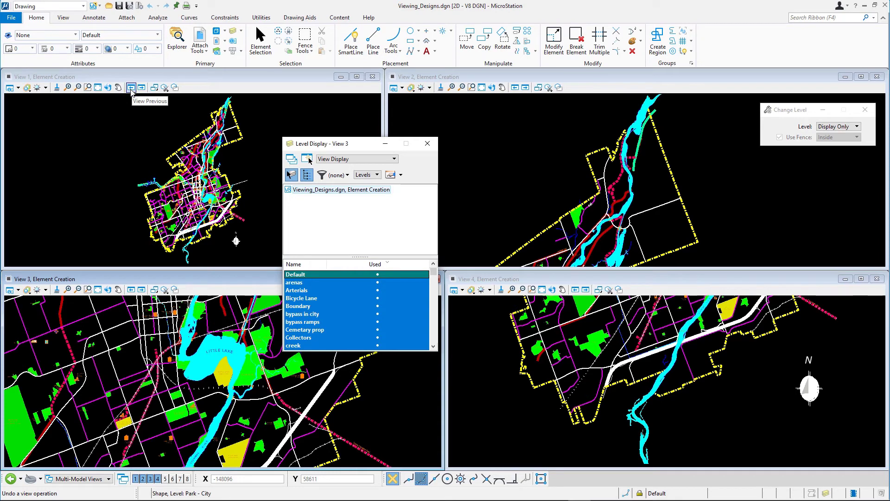
Step back to the previous view display twice in View 1 and once in View 3.
left_click(131, 89)
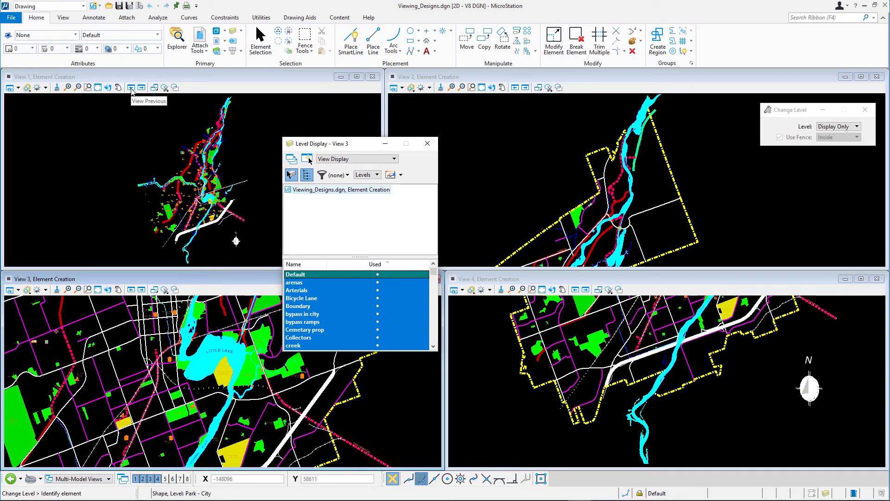
left_click(143, 80)
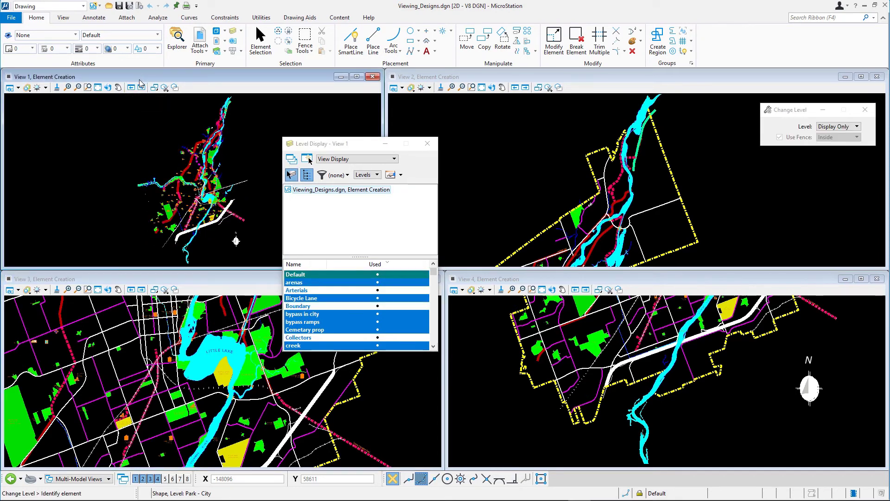
left_click(132, 89)
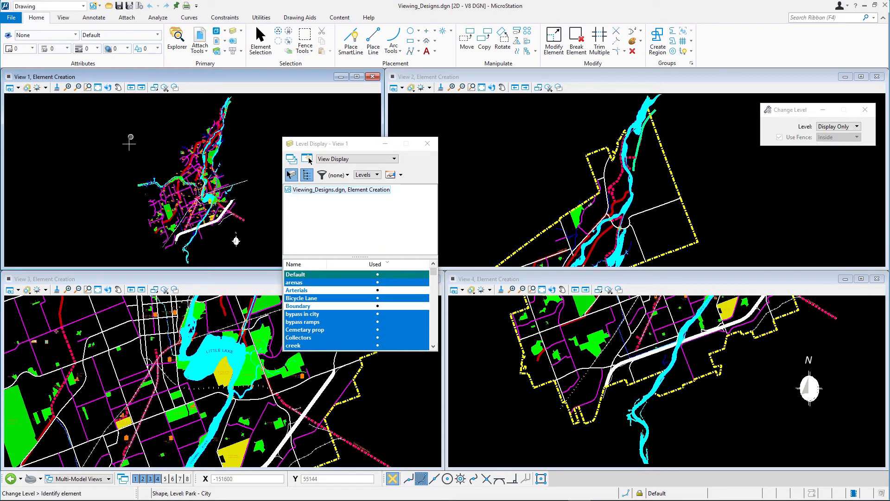
left_click(134, 281)
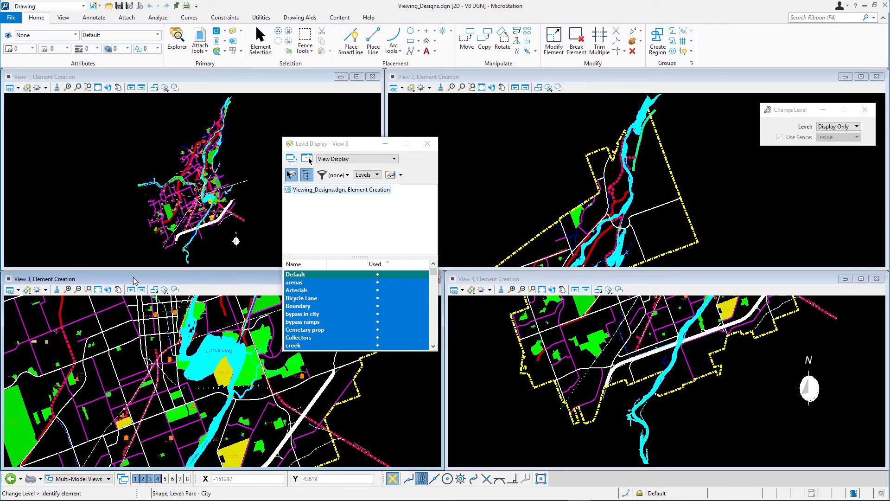
left_click(132, 290)
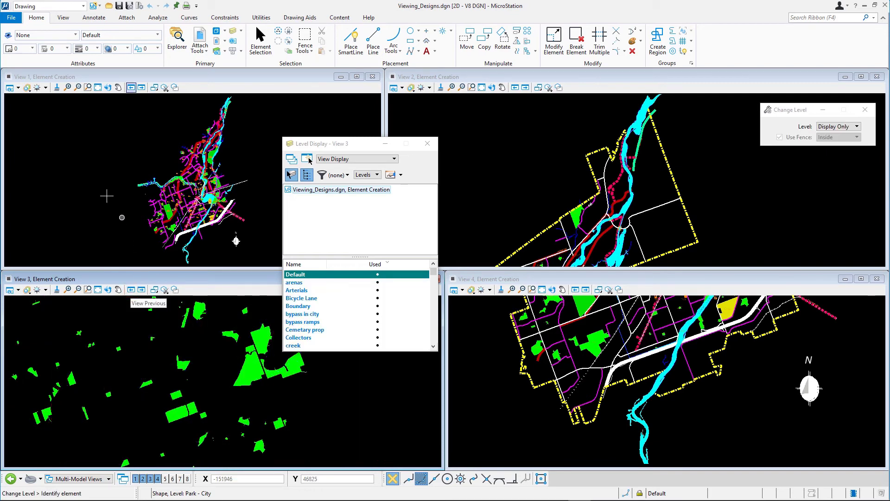
Close the Viewing_Designs.dgn file.
left_click(19, 21)
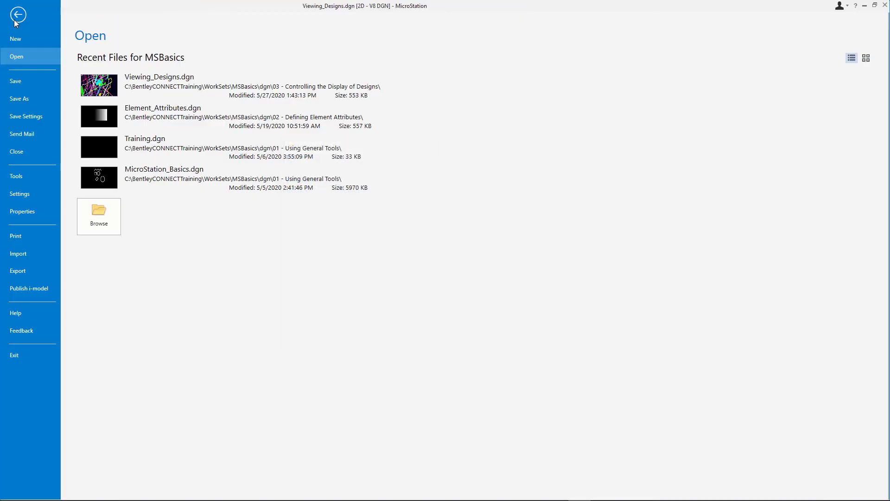
left_click(21, 152)
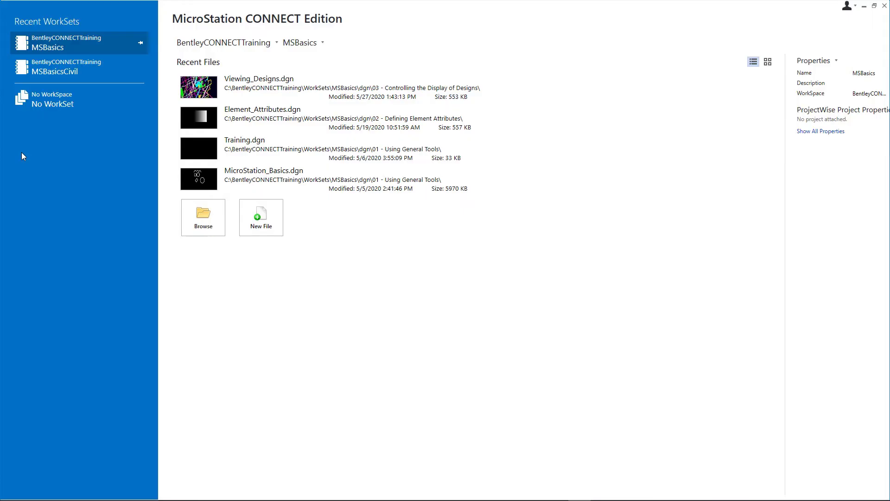